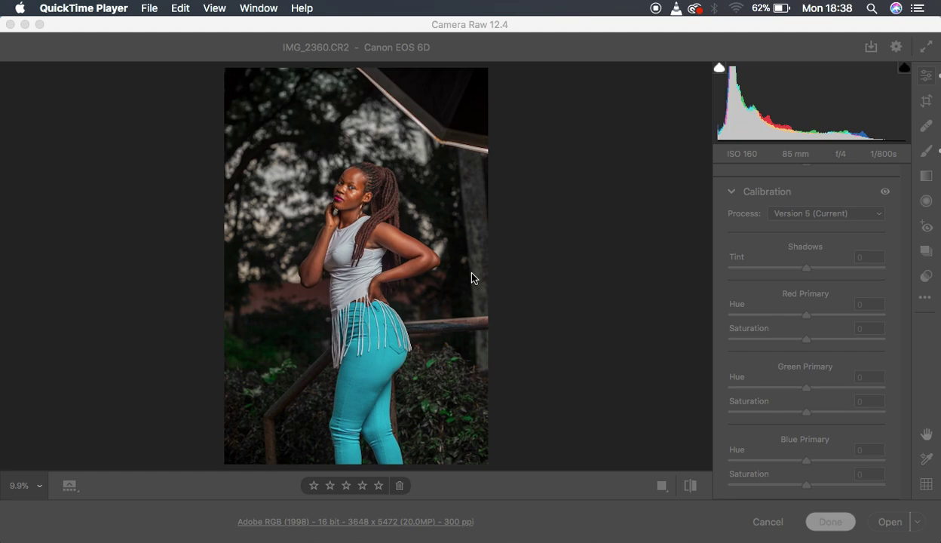
- Compare the edited portrait with its default-settings version several times
click(443, 25)
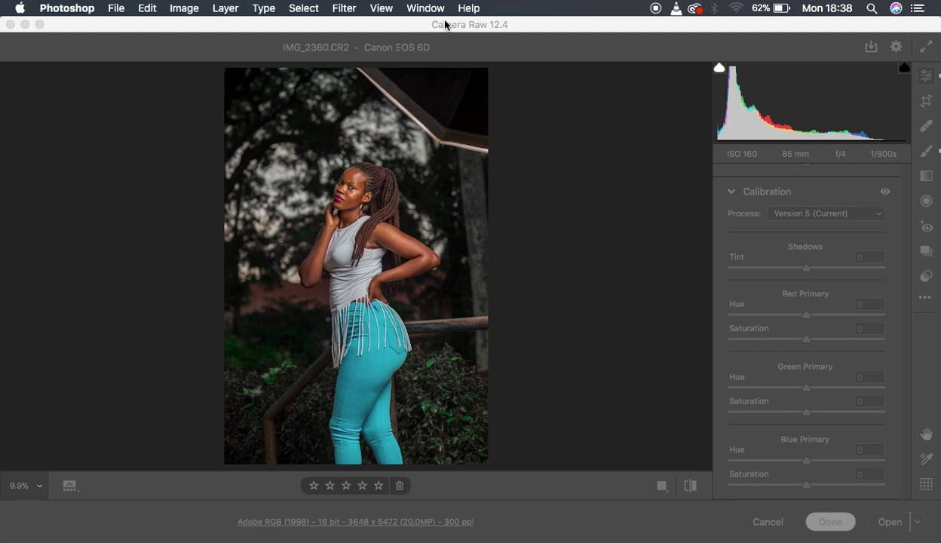
click(686, 488)
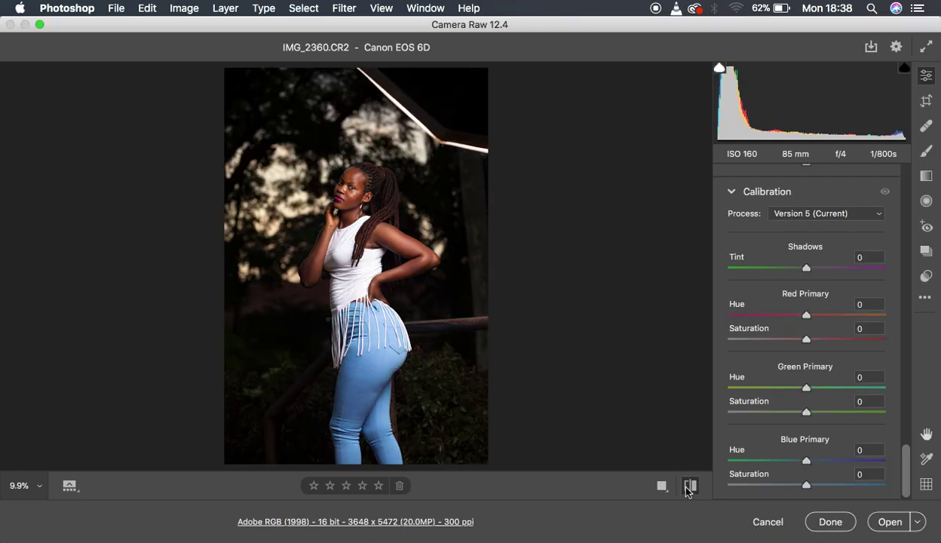
click(685, 489)
click(687, 488)
click(687, 489)
click(687, 489)
click(687, 489)
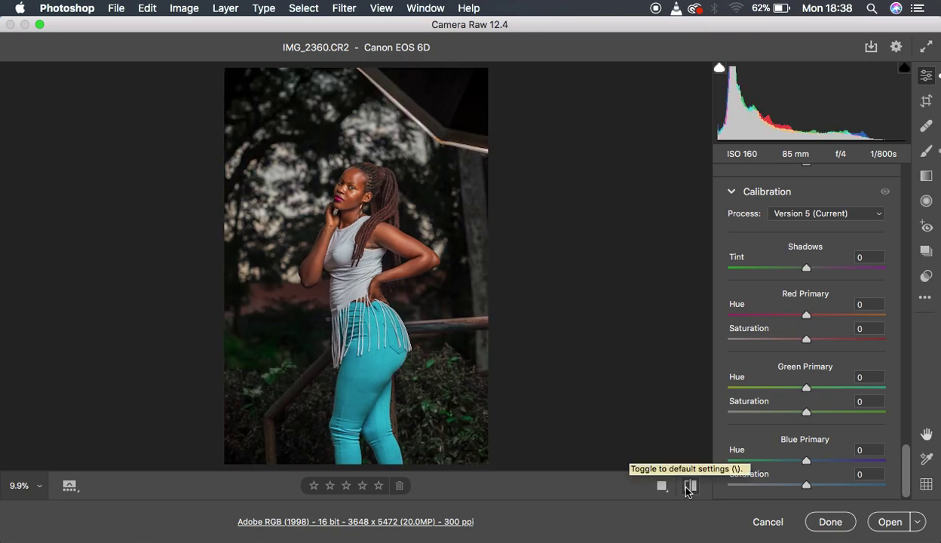
- Reset all of the photo's raw adjustments to default
click(926, 297)
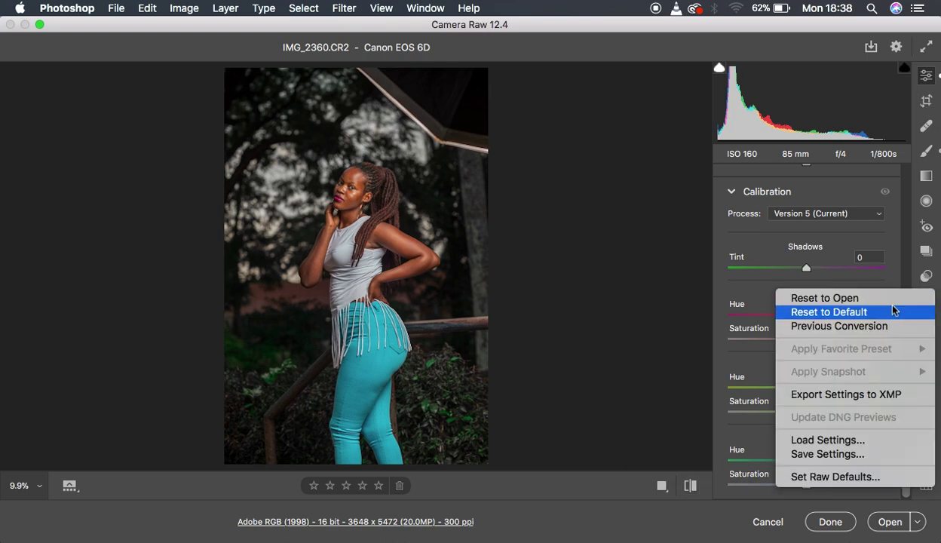
click(849, 312)
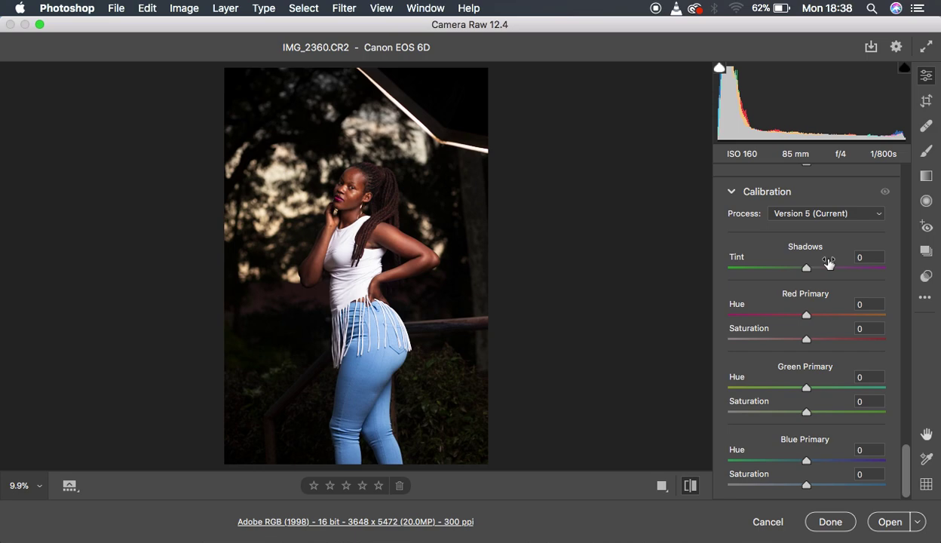
- Set the white balance Tint to -4 in the Basic adjustments and compare the photo with its default rendering
scroll(827, 262, up, 20)
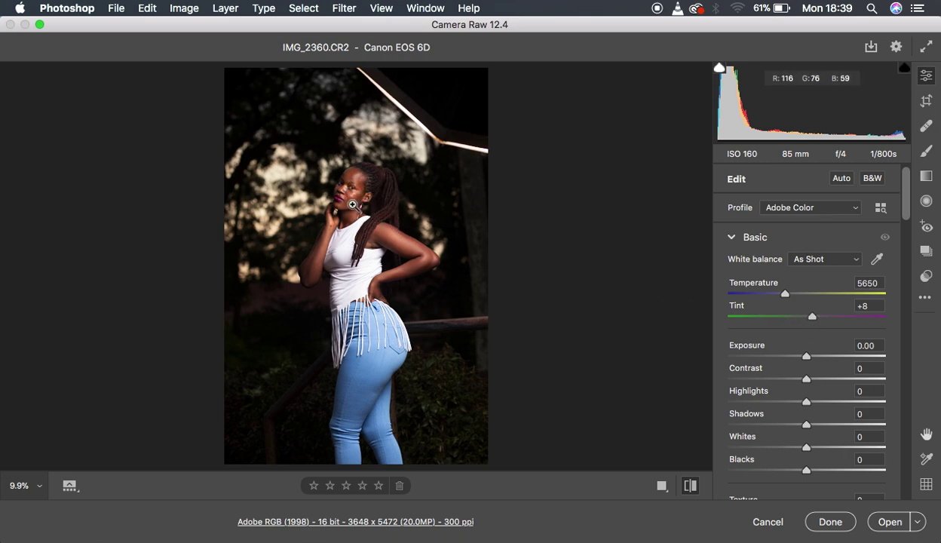
click(813, 321)
drag(813, 321, 805, 323)
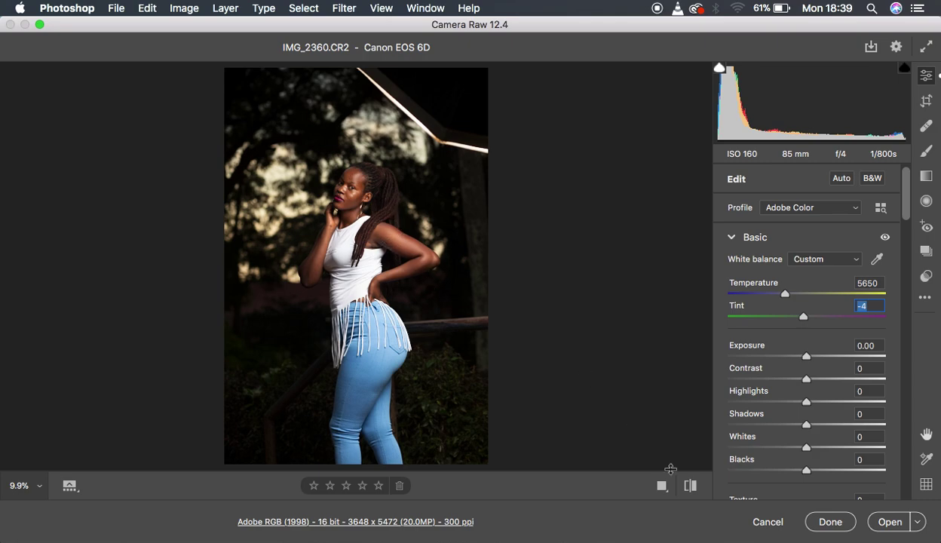
click(691, 486)
click(691, 487)
click(691, 487)
click(691, 487)
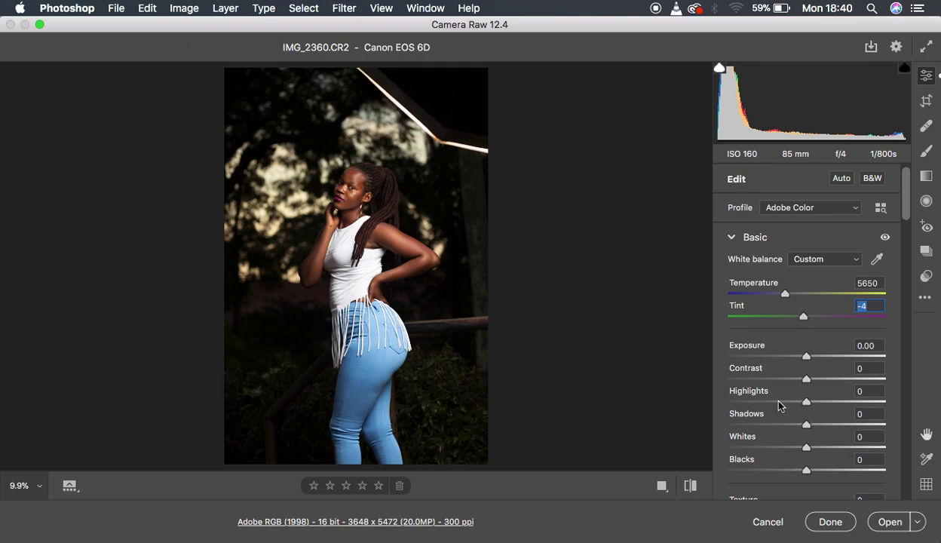
- Lower the Highlights to -81 and compare the photo with its default rendering
drag(774, 401, 743, 402)
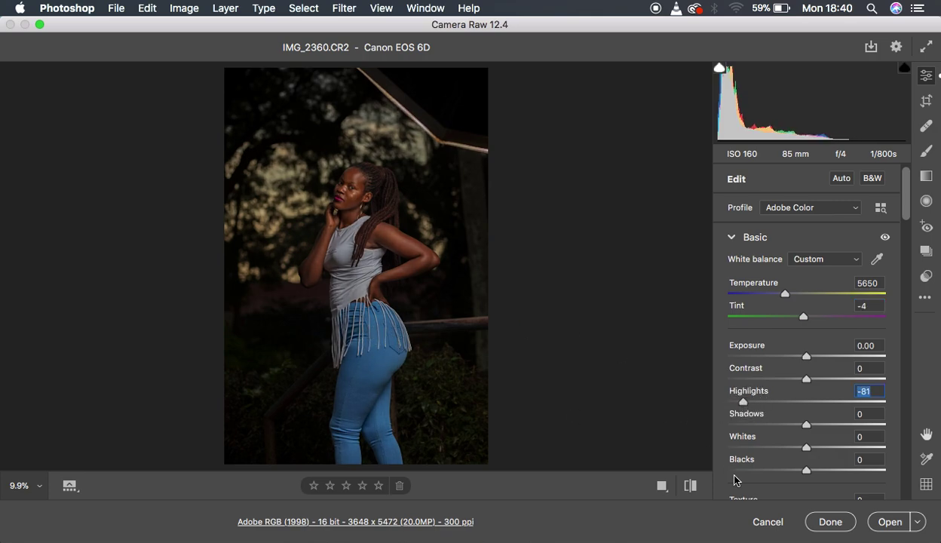
click(690, 487)
click(690, 487)
click(690, 487)
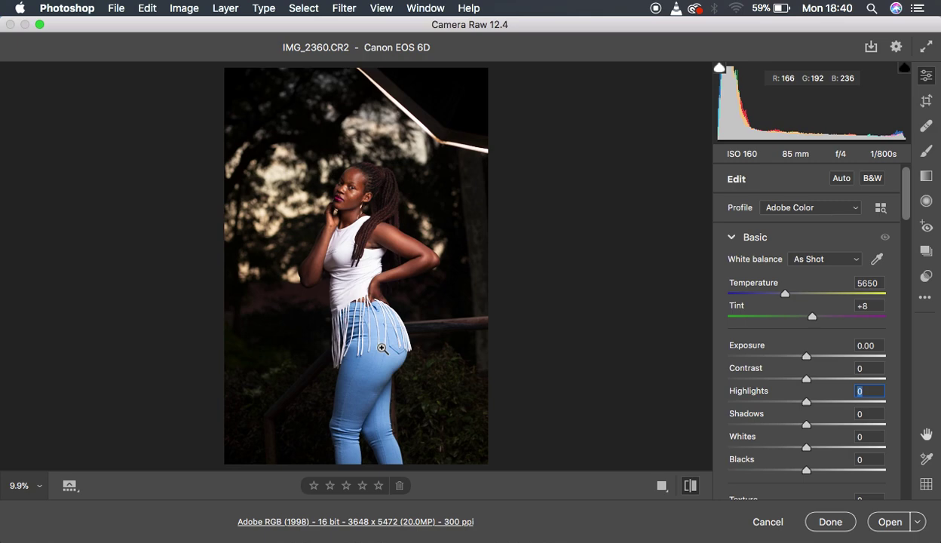
click(690, 489)
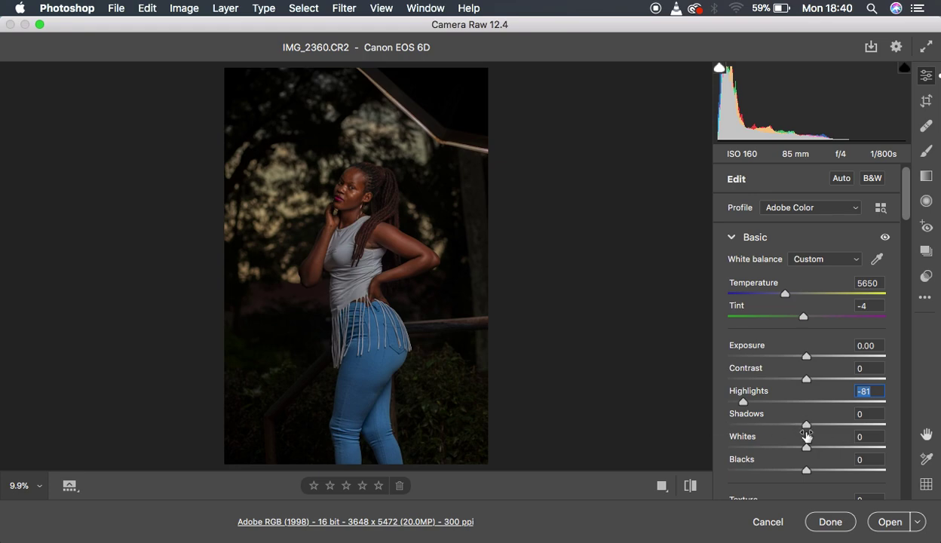
- Set the Whites to -8 and the Exposure to +0.95
drag(806, 450, 799, 451)
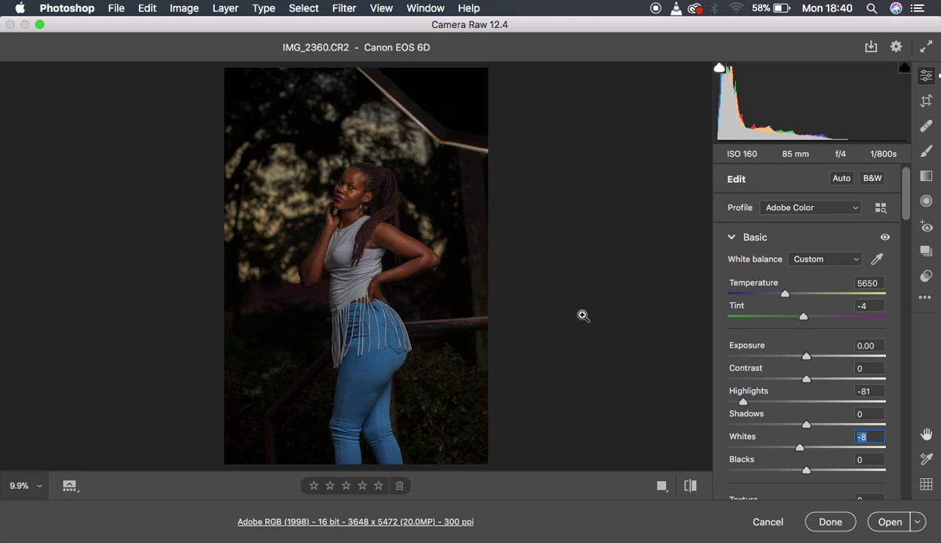
drag(807, 356, 821, 357)
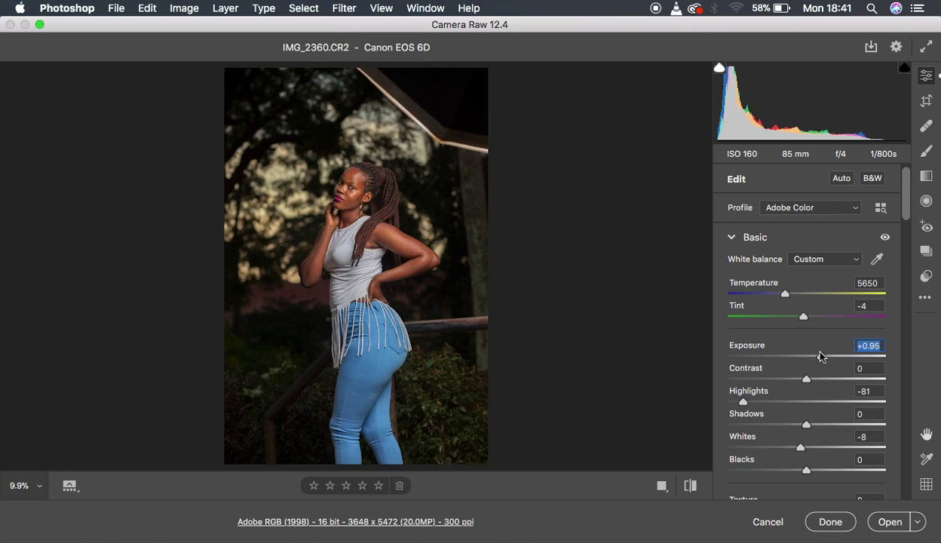
- Raise the Shadows to +61 and lower the Blacks to -10
click(807, 427)
drag(821, 427, 857, 428)
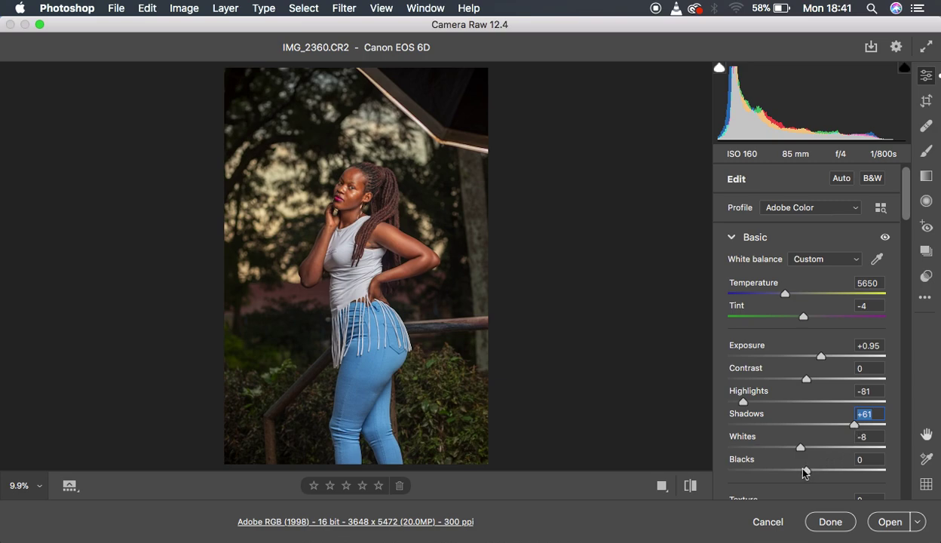
drag(806, 472, 798, 471)
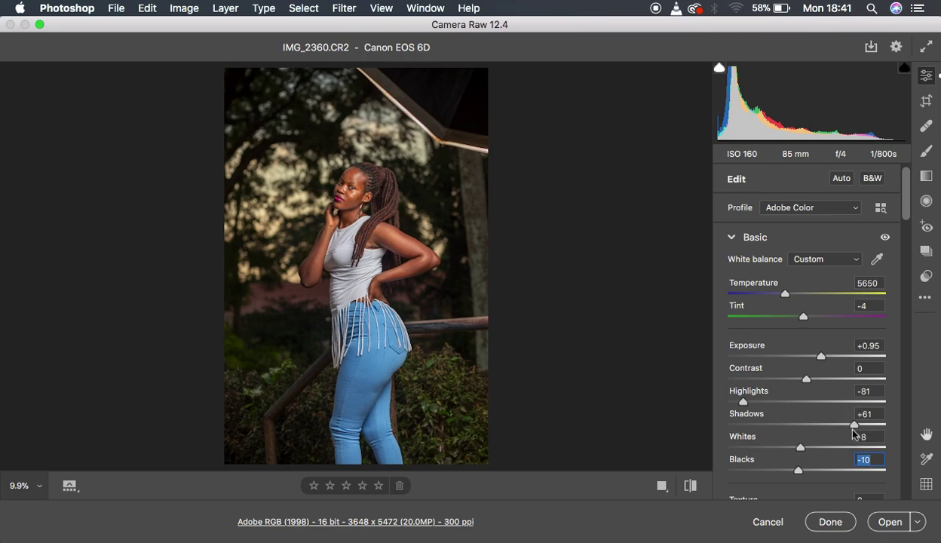
- Set the Contrast to +6 and compare the tonal edits with the unedited photo
click(805, 379)
drag(806, 382, 811, 385)
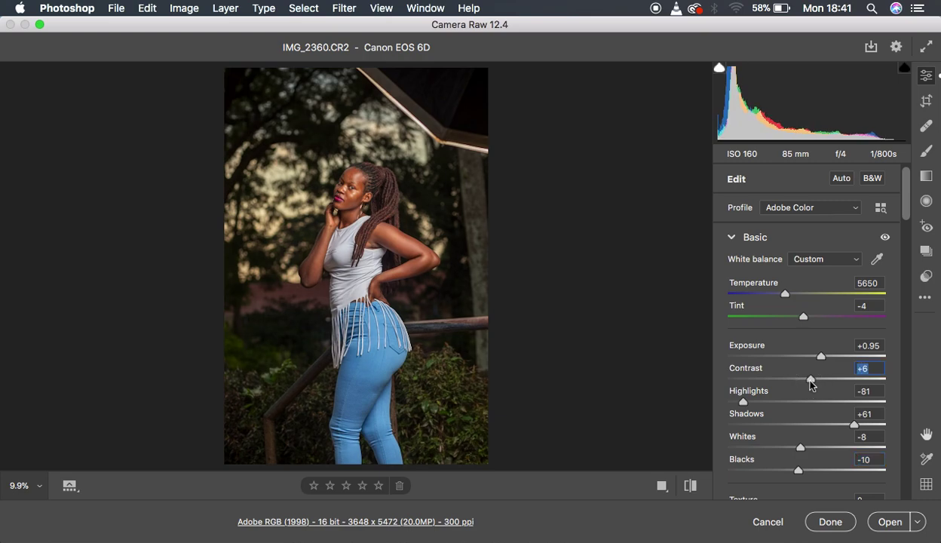
click(691, 486)
click(692, 486)
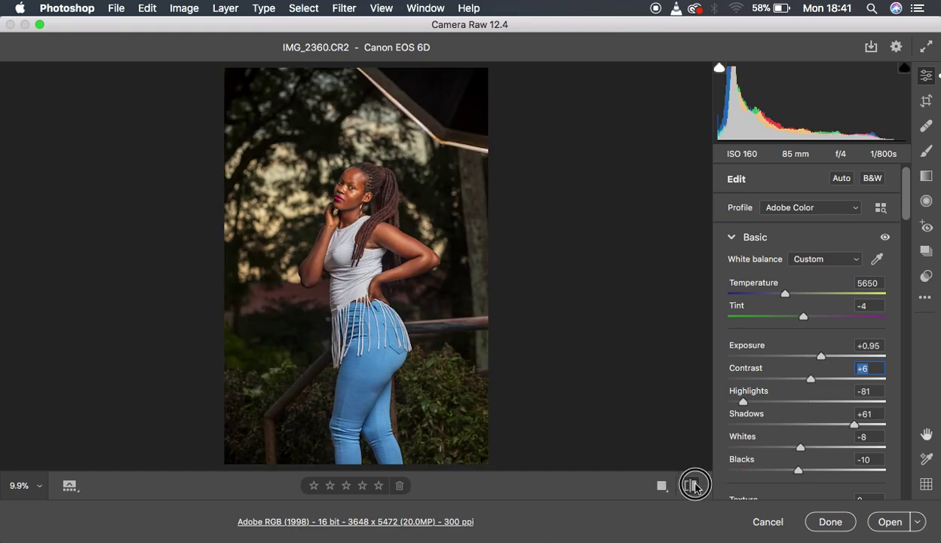
click(692, 485)
click(691, 486)
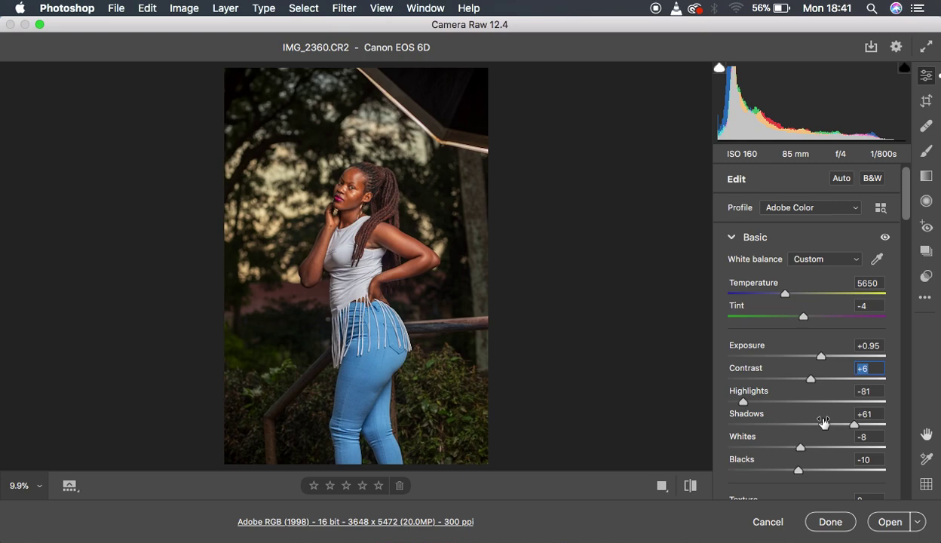
- Raise the photo's Vibrance slightly in the Basic adjustments
scroll(823, 422, down, 8)
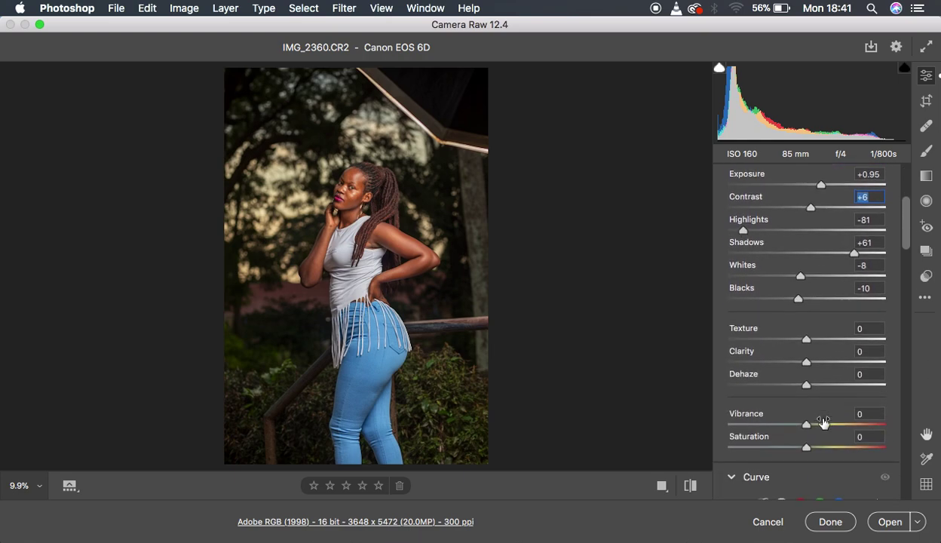
scroll(823, 422, down, 2)
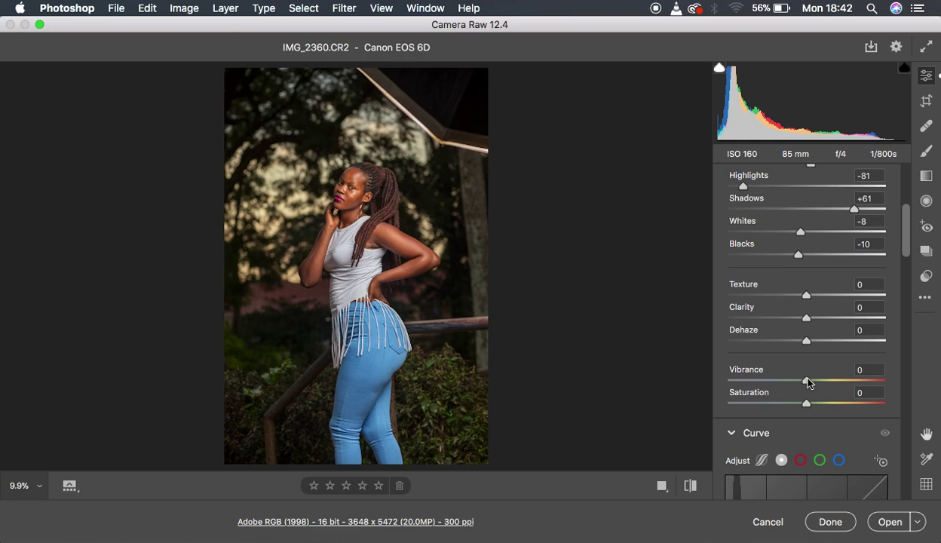
drag(807, 382, 814, 382)
- Set the Greens luminance to +83 in the Color Mixer and compare the photo with its default rendering
scroll(821, 384, down, 6)
scroll(821, 385, down, 14)
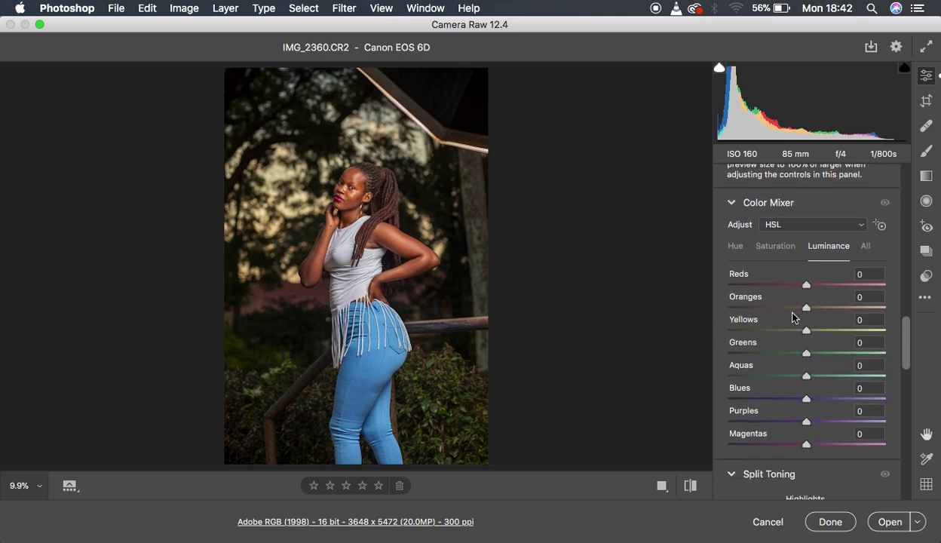
click(735, 247)
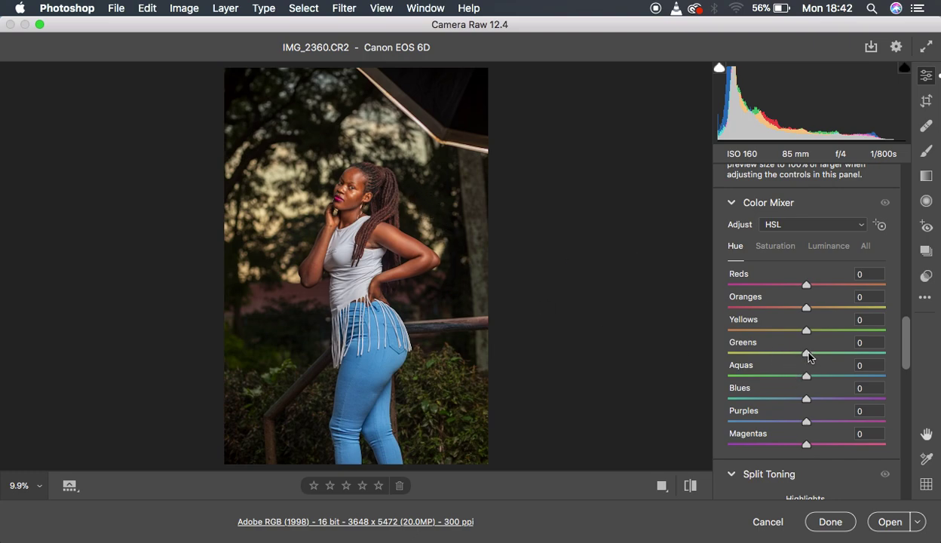
click(829, 248)
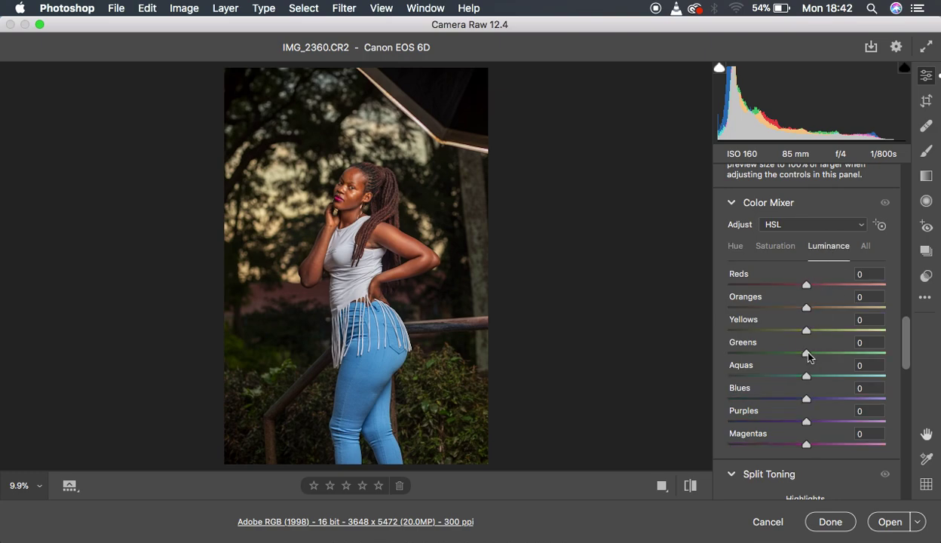
drag(807, 356, 825, 356)
drag(824, 353, 872, 360)
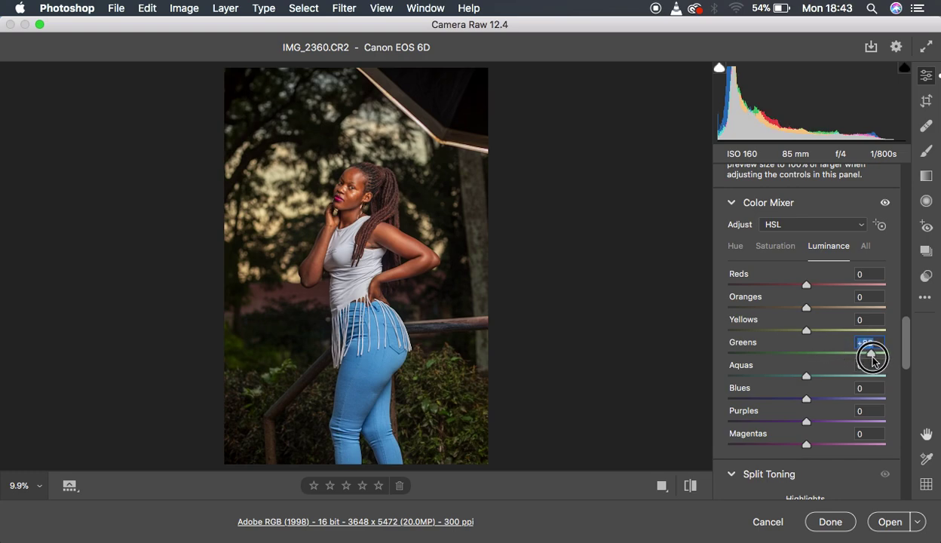
click(690, 486)
click(691, 485)
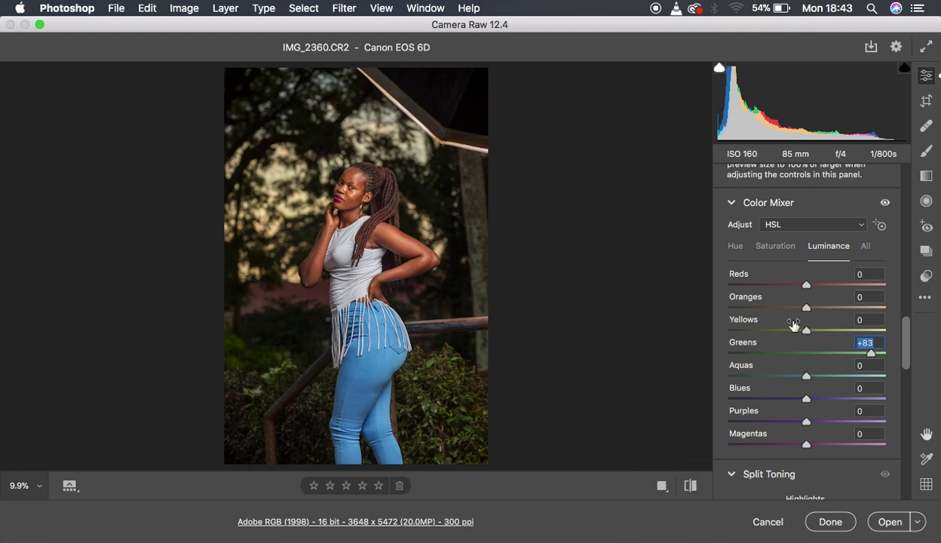
- Reduce the Yellows saturation to -100 in the Color Mixer
click(779, 248)
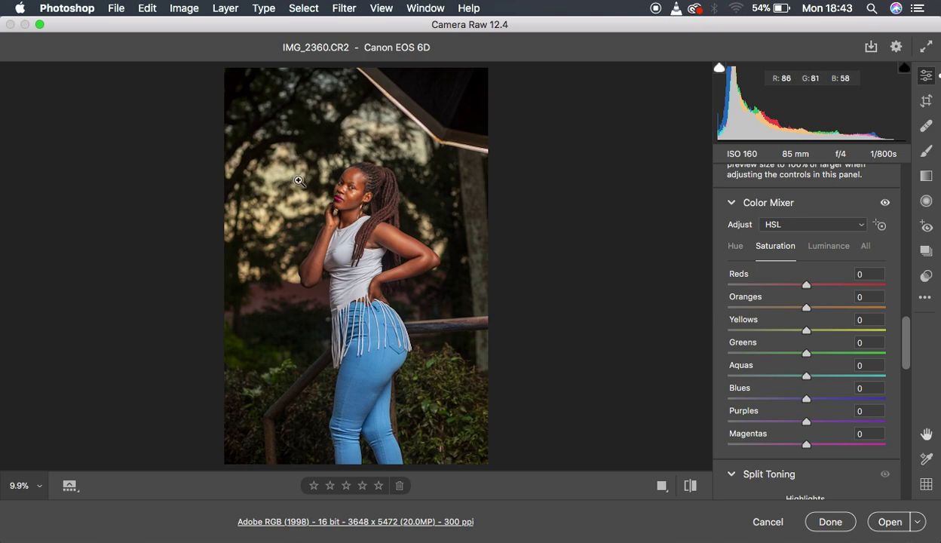
drag(806, 335, 704, 332)
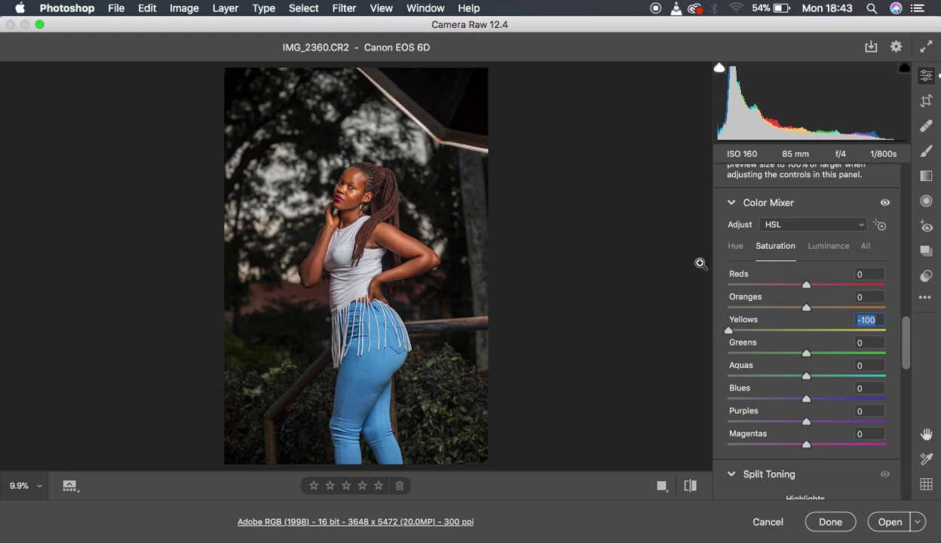
- Set the Blues hue to -34 and the Greens hue to +70 in the Color Mixer
click(736, 247)
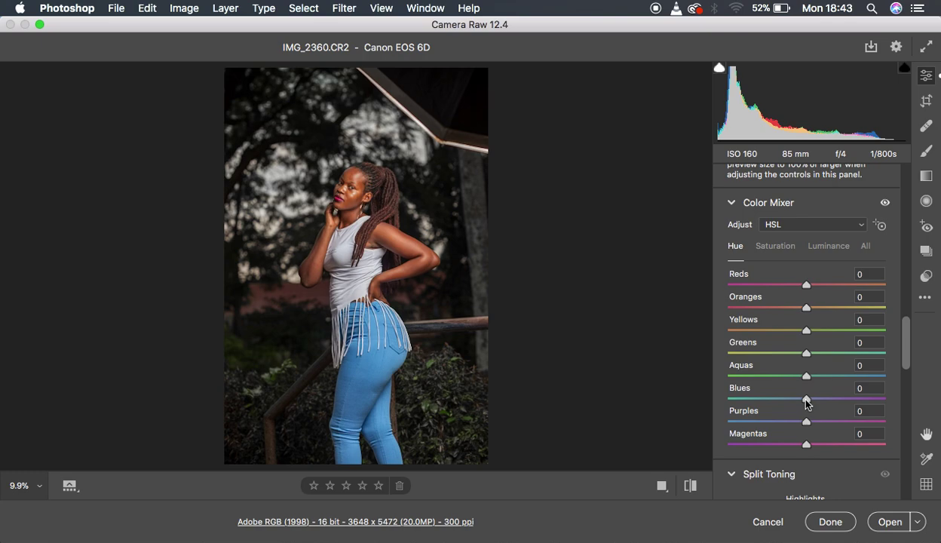
drag(806, 403, 780, 407)
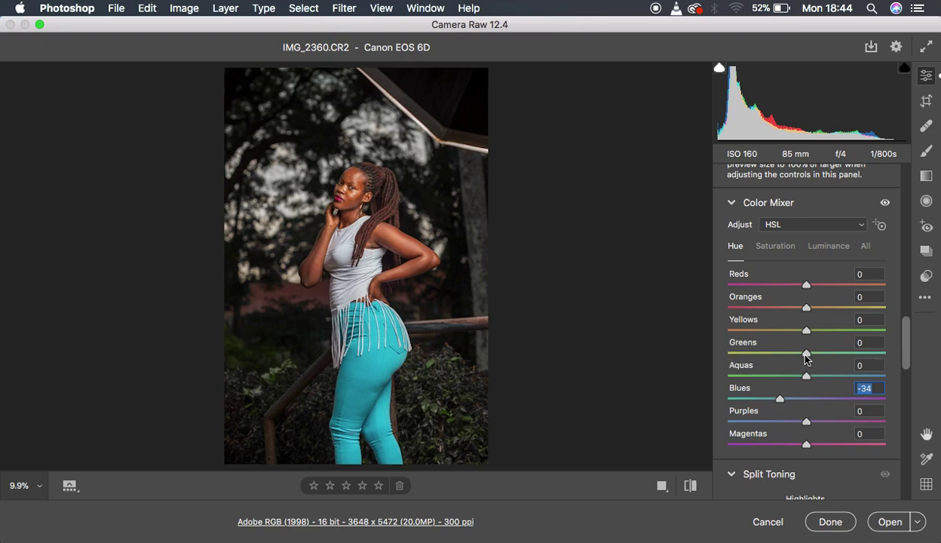
drag(806, 359, 860, 358)
click(861, 359)
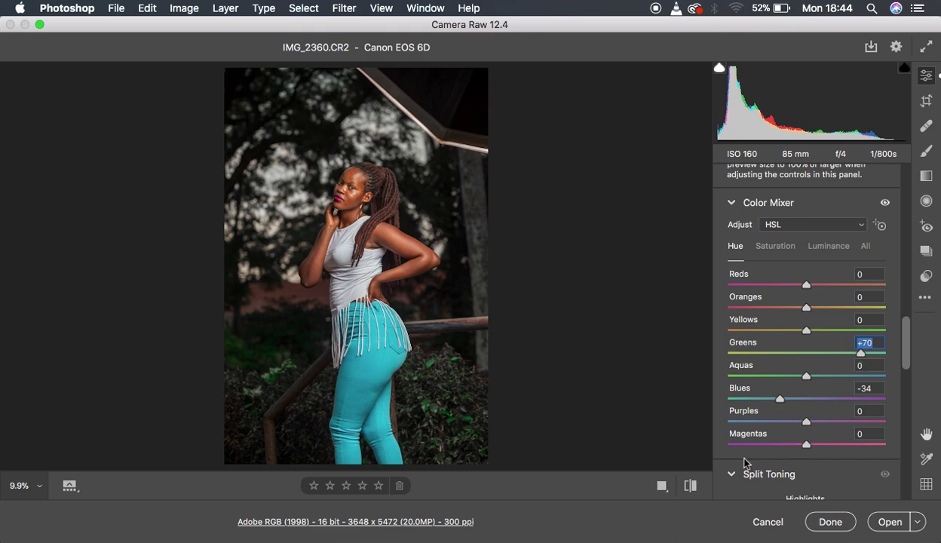
- Compare the color-graded portrait with its default rendering
click(691, 485)
click(691, 485)
click(690, 486)
click(690, 486)
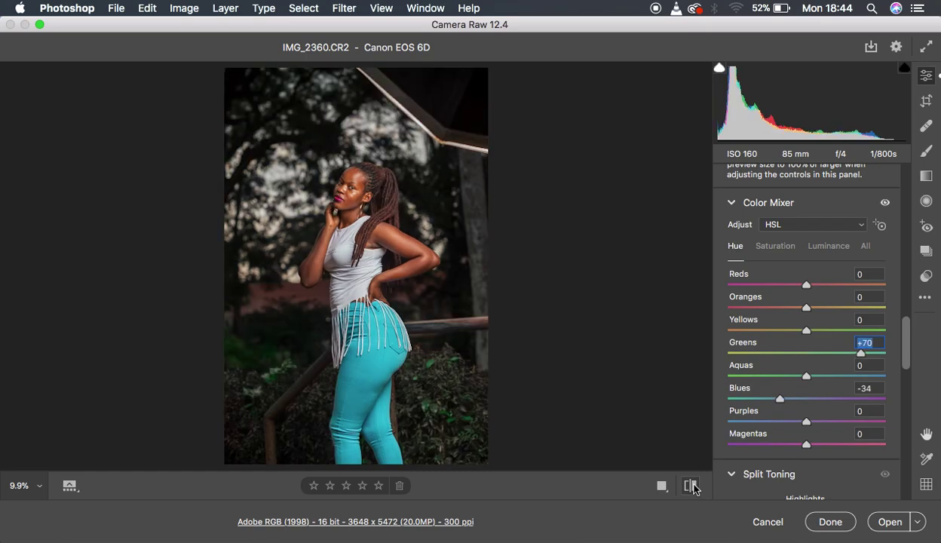
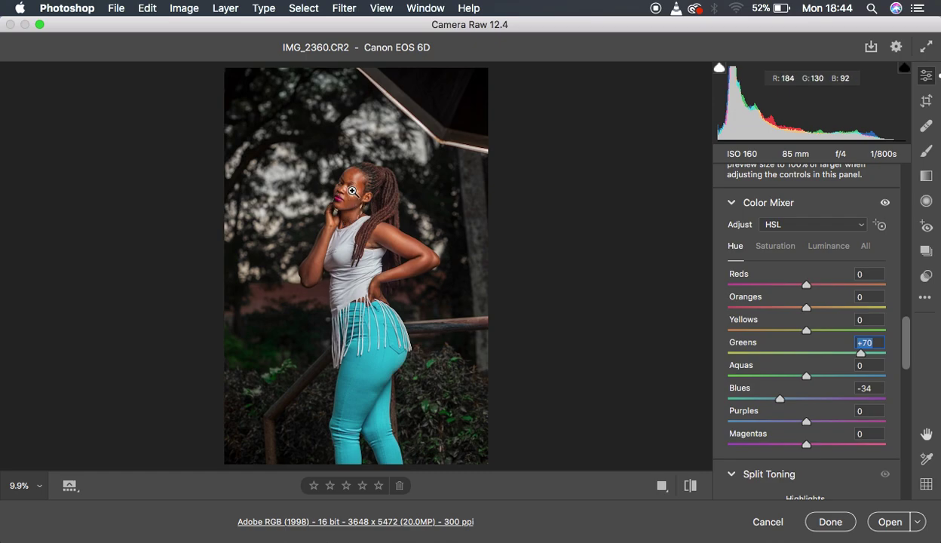
- Prepare an Adjustment Brush for the whites of the eyes with temperature -20 and an adjusted tint
click(350, 192)
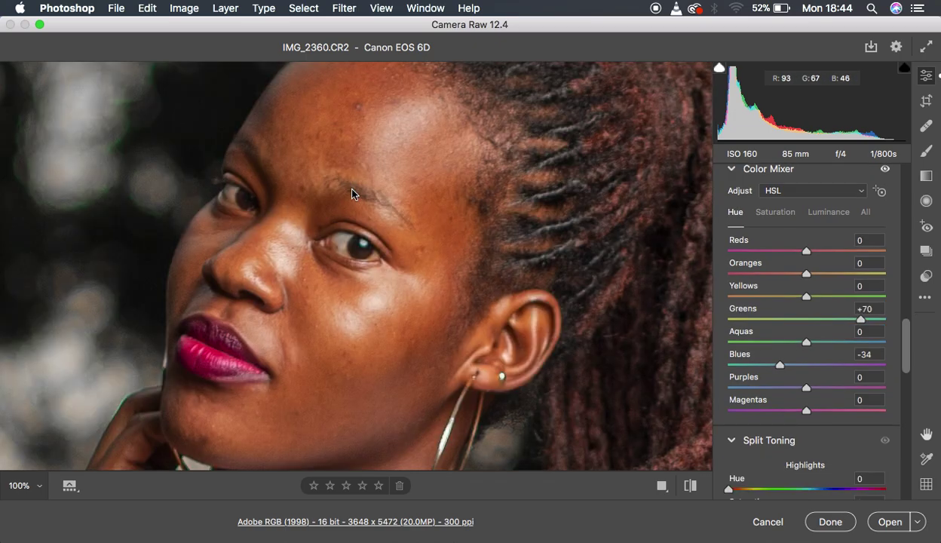
click(359, 253)
key(space)
drag(348, 204, 461, 300)
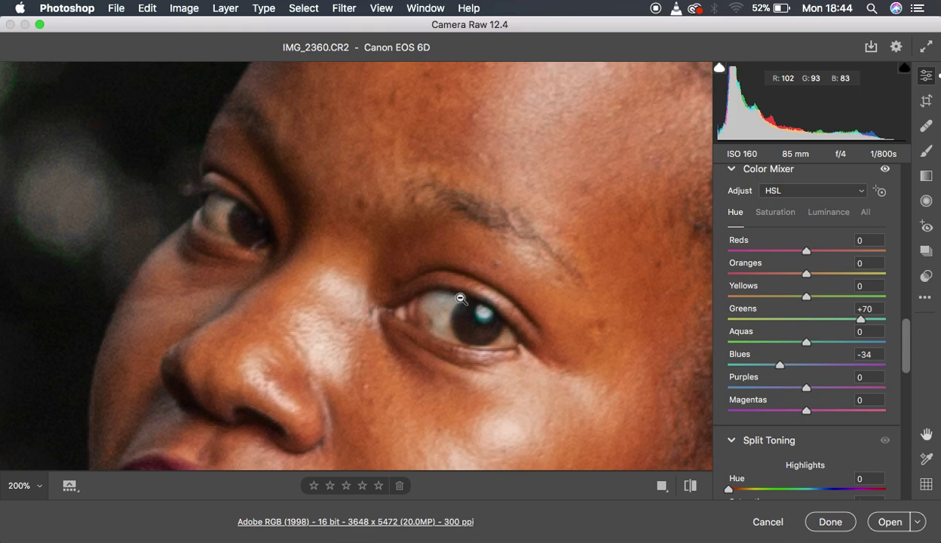
click(927, 150)
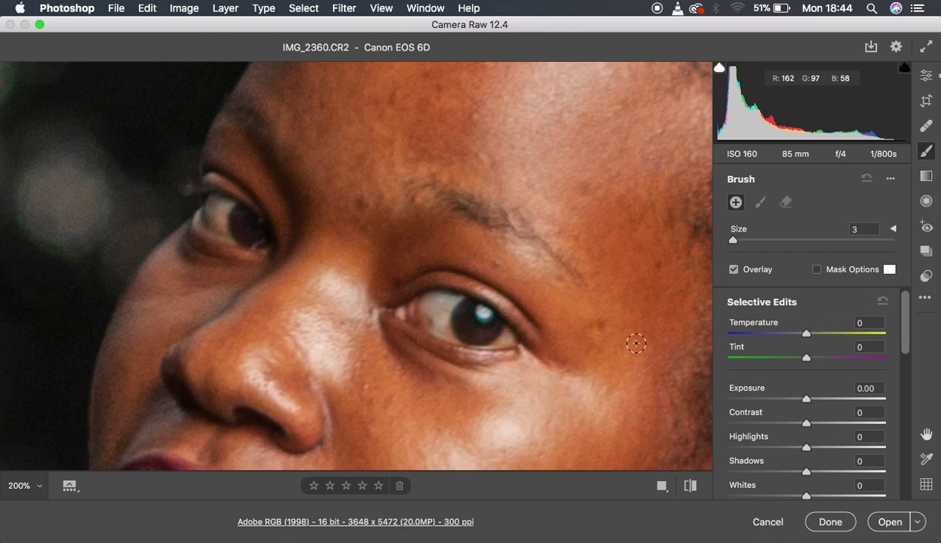
drag(807, 339, 791, 337)
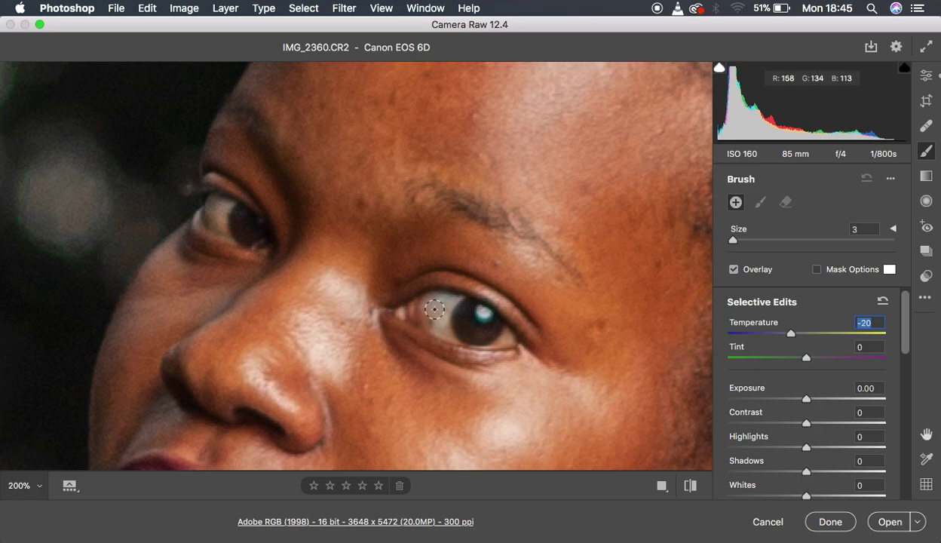
click(804, 357)
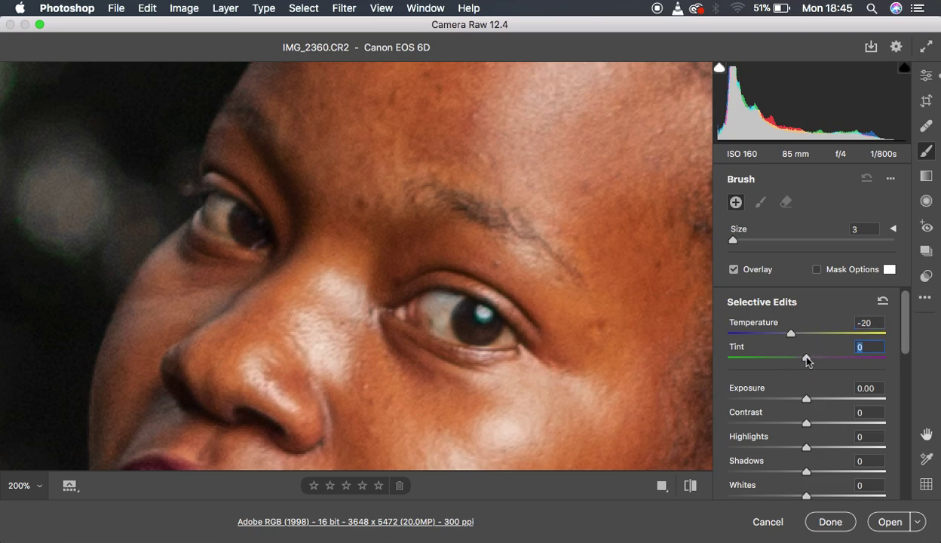
drag(806, 360, 857, 360)
- Fine-tune the Adjustment Brush's highlights and whites and reduce its saturation to -69
drag(907, 337, 909, 363)
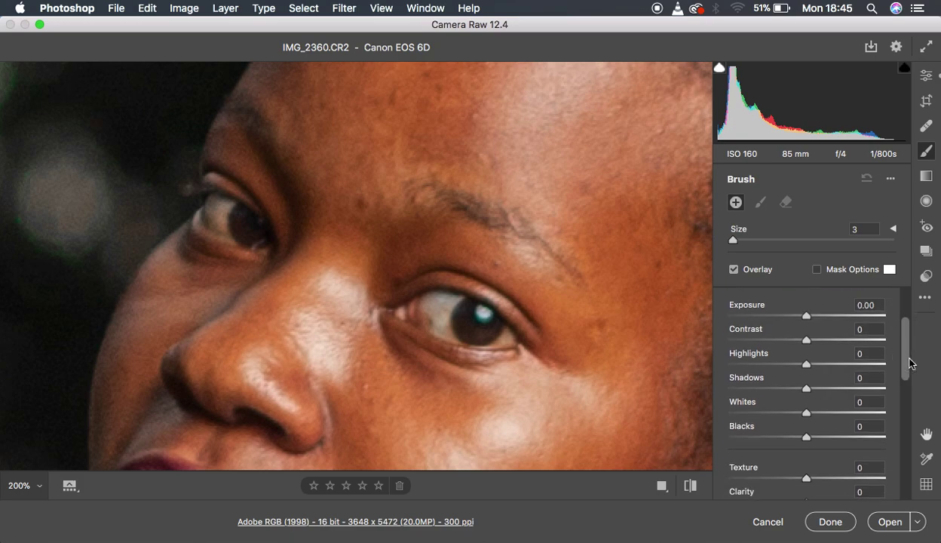
drag(806, 364, 809, 368)
drag(807, 410, 816, 412)
drag(905, 360, 909, 400)
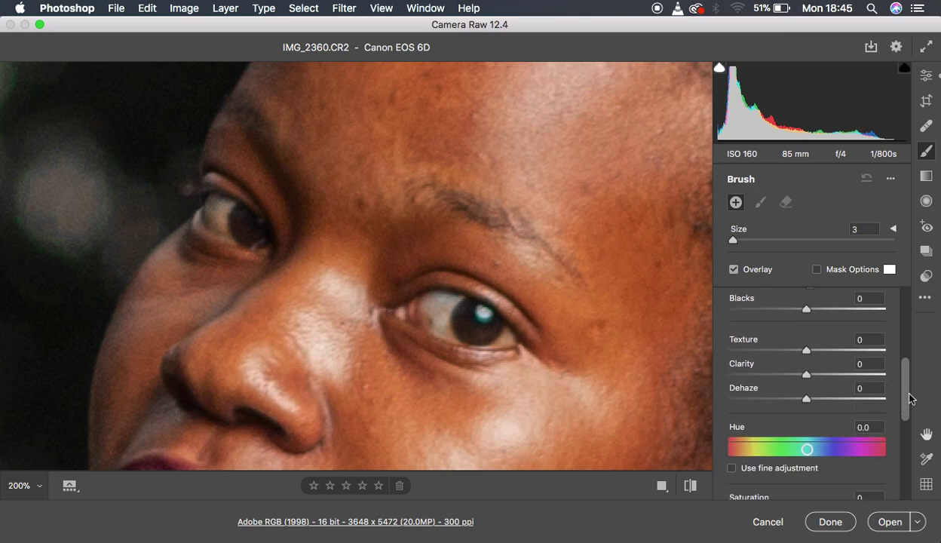
drag(908, 400, 905, 436)
drag(806, 390, 752, 392)
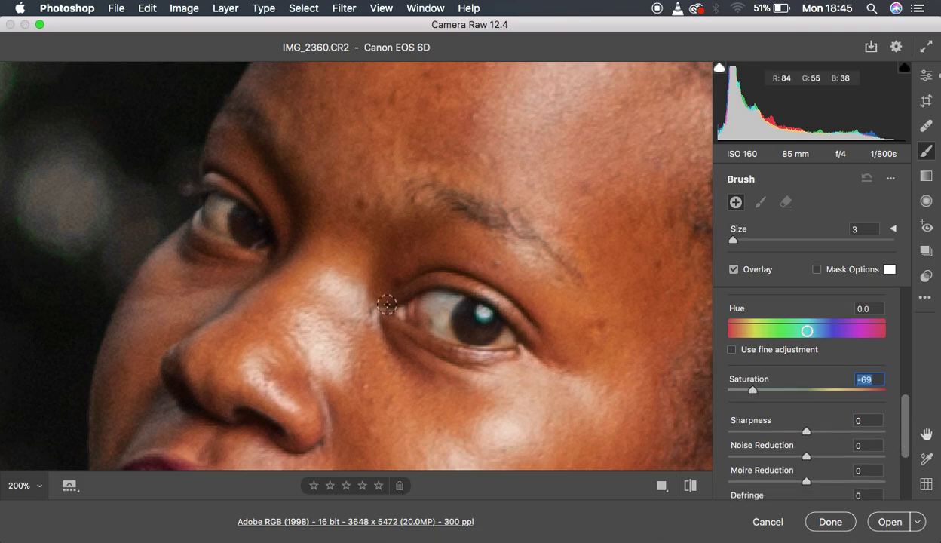
- Paint the brush adjustment over the whites of both eyes and undo stray strokes
mouse_move(438, 299)
mouse_down()
mouse_move(427, 311)
mouse_move(438, 326)
mouse_move(447, 301)
mouse_move(441, 326)
mouse_move(429, 321)
mouse_move(437, 301)
mouse_move(447, 333)
mouse_move(445, 307)
mouse_move(448, 331)
mouse_move(479, 320)
mouse_move(499, 330)
mouse_move(496, 341)
mouse_up()
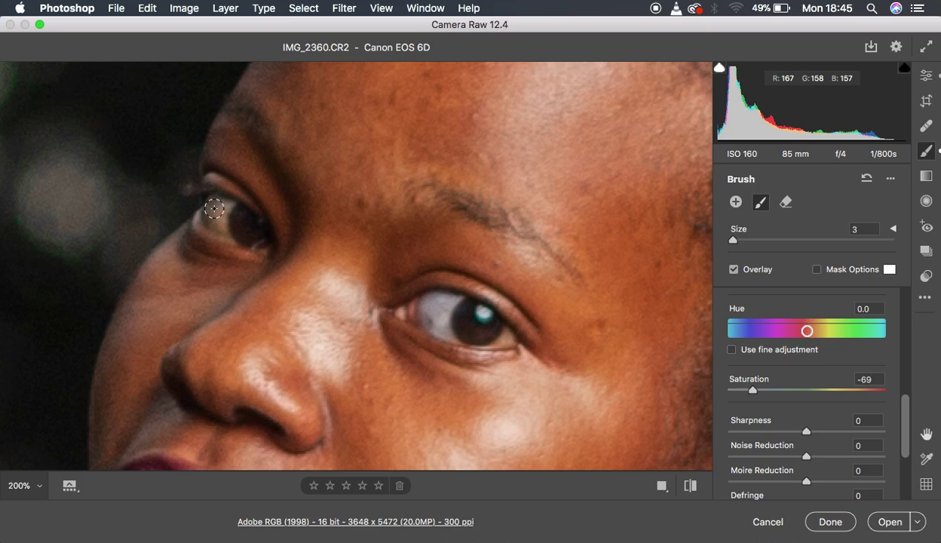
mouse_move(214, 208)
mouse_down()
mouse_move(219, 218)
mouse_move(227, 203)
mouse_move(215, 225)
mouse_move(219, 205)
mouse_up()
drag(445, 290, 439, 297)
key(super+z)
drag(445, 291, 437, 298)
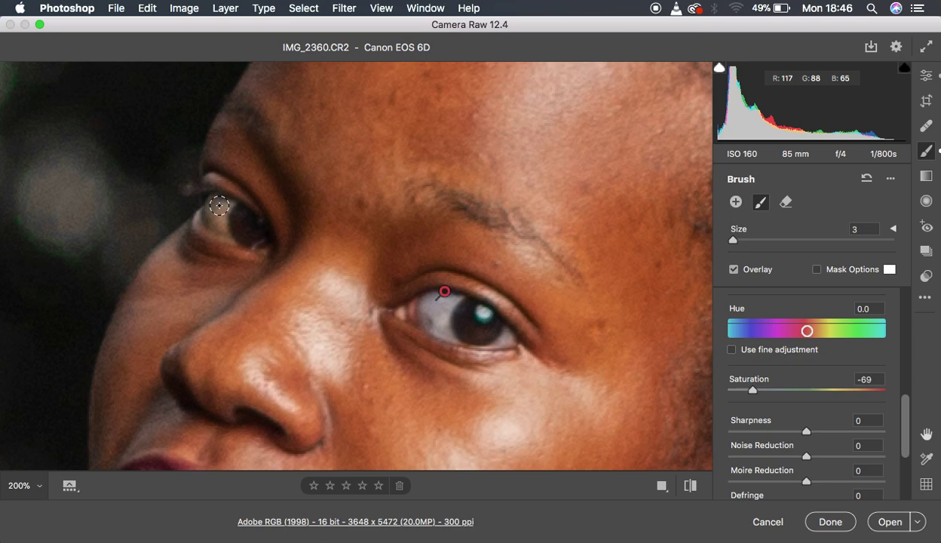
key(ctrl+z)
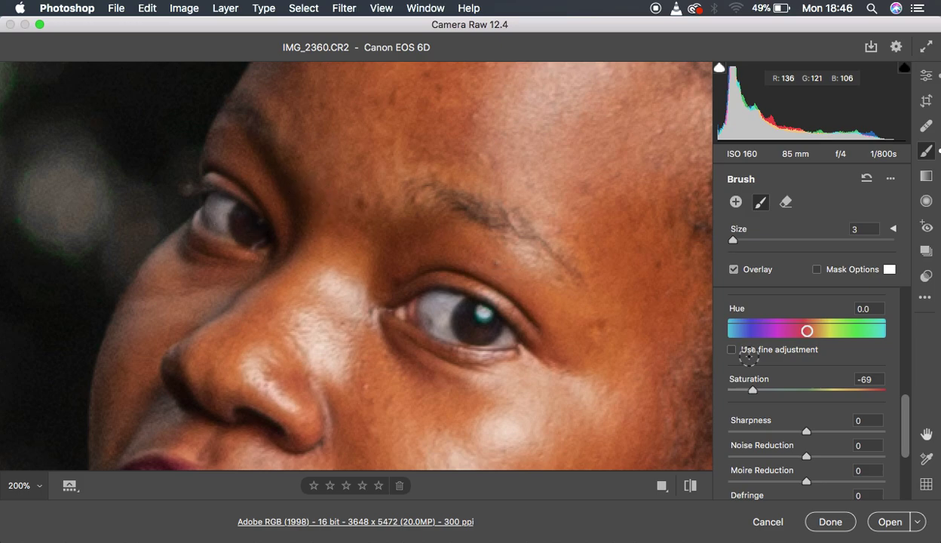
- Open the raw edit as a Photoshop document and add a Selective Color adjustment layer with Black at +3% for the Blacks
click(889, 521)
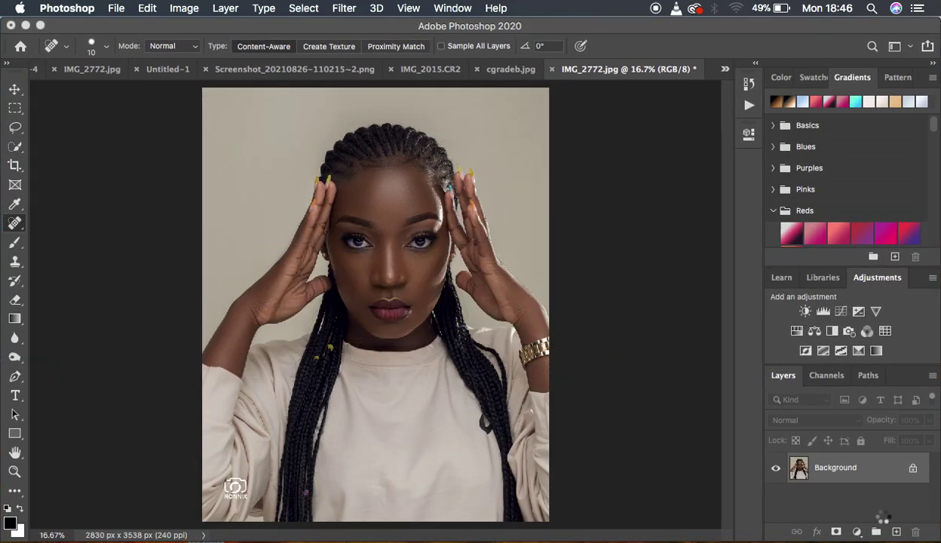
key(super+0)
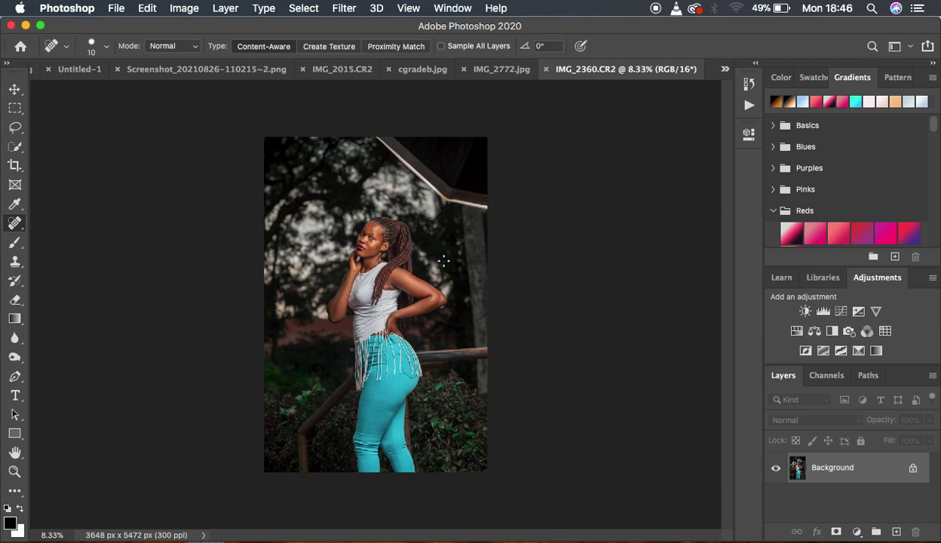
click(857, 531)
click(858, 533)
drag(630, 309, 632, 310)
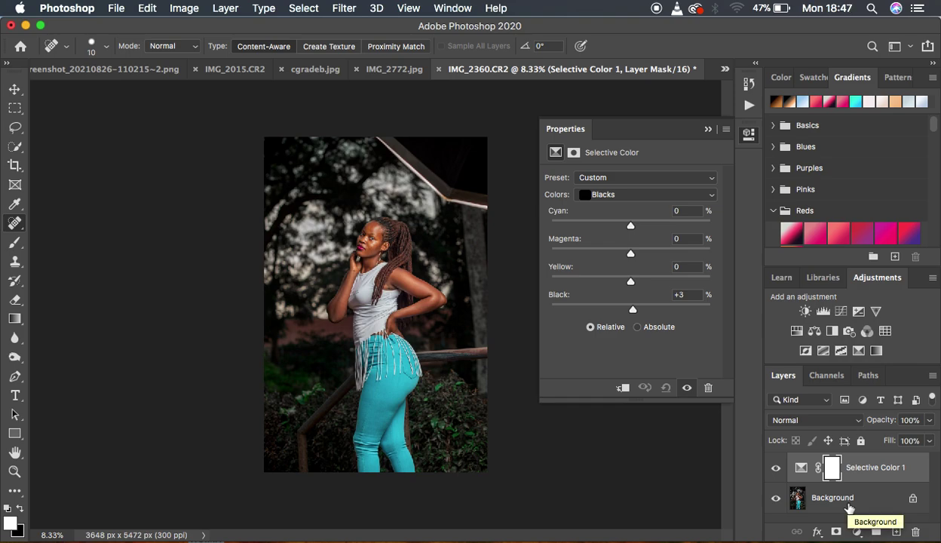
- Add a Brightness/Contrast adjustment layer with Use Legacy enabled and set its contrast to 3
click(856, 531)
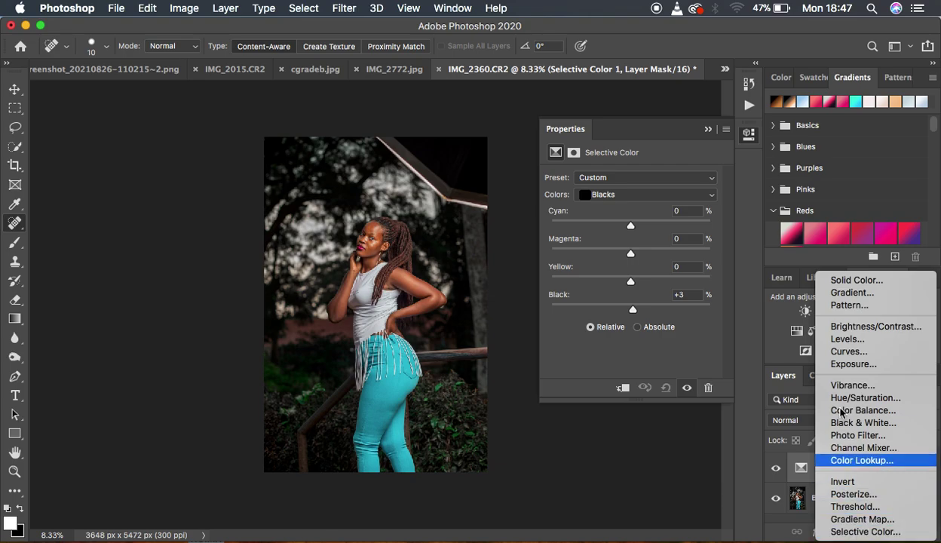
click(850, 326)
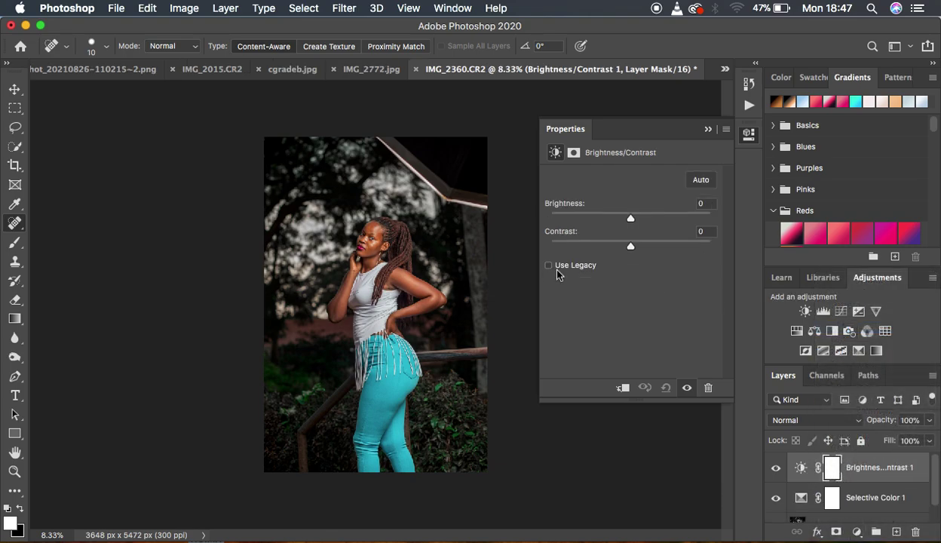
click(549, 265)
drag(631, 245, 649, 248)
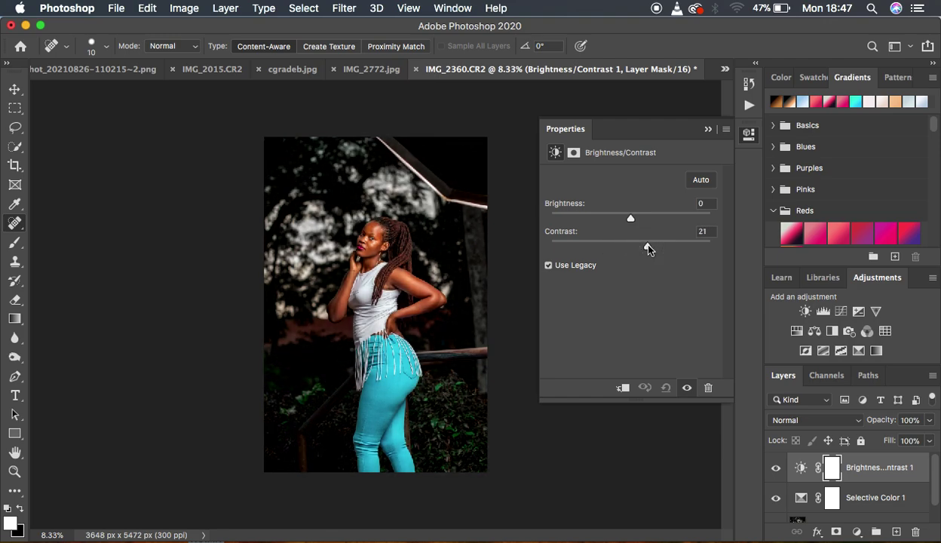
drag(647, 247, 633, 247)
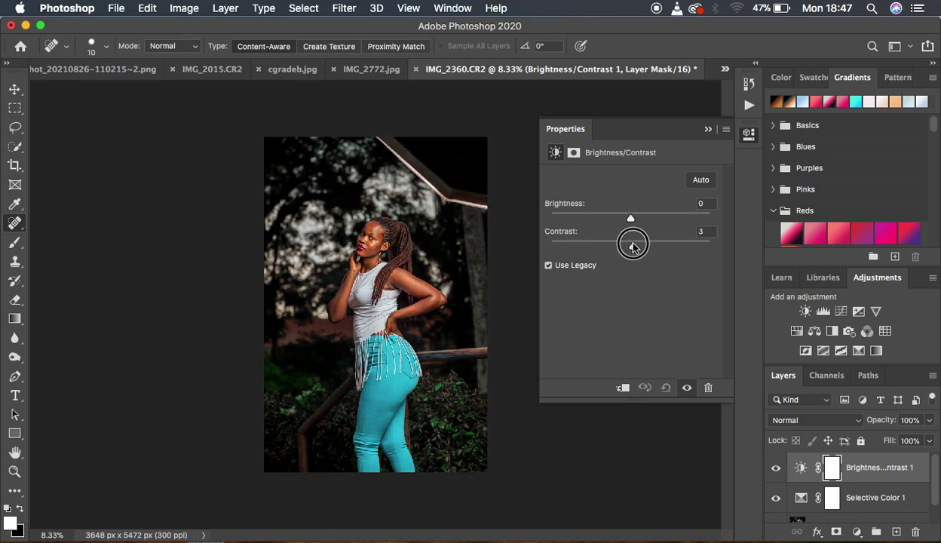
click(707, 132)
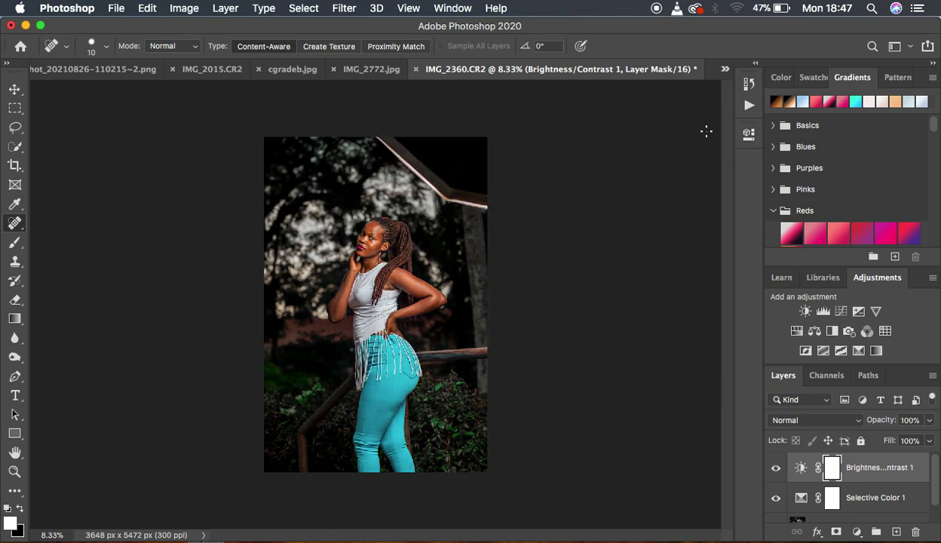